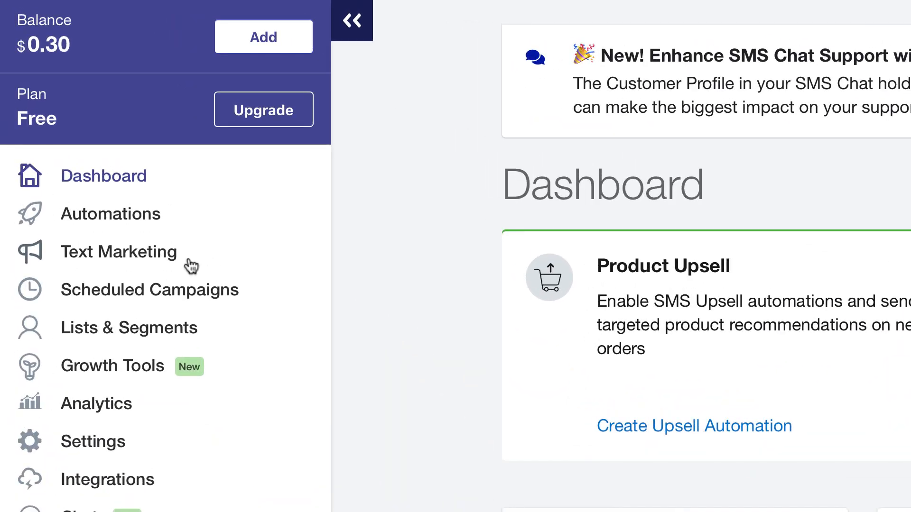
Step: Start a new text marketing campaign aimed at Shopify Customers
click(190, 266)
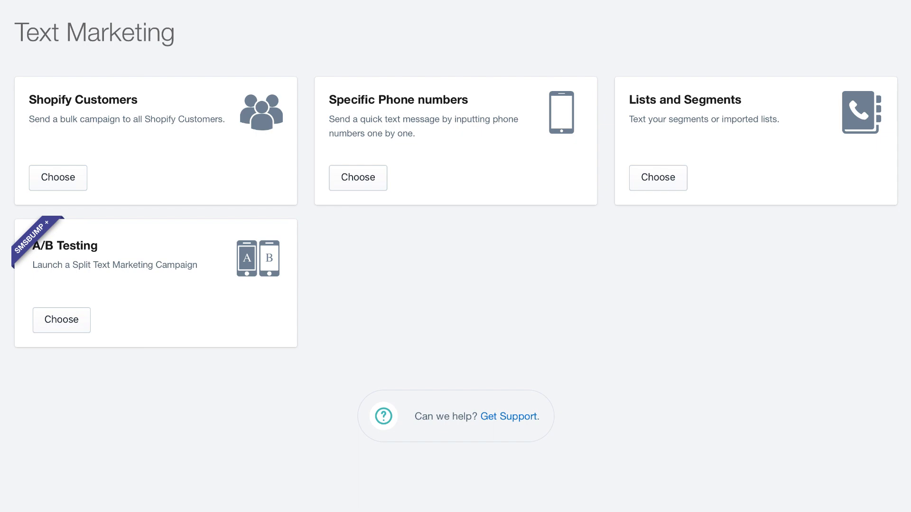
click(67, 188)
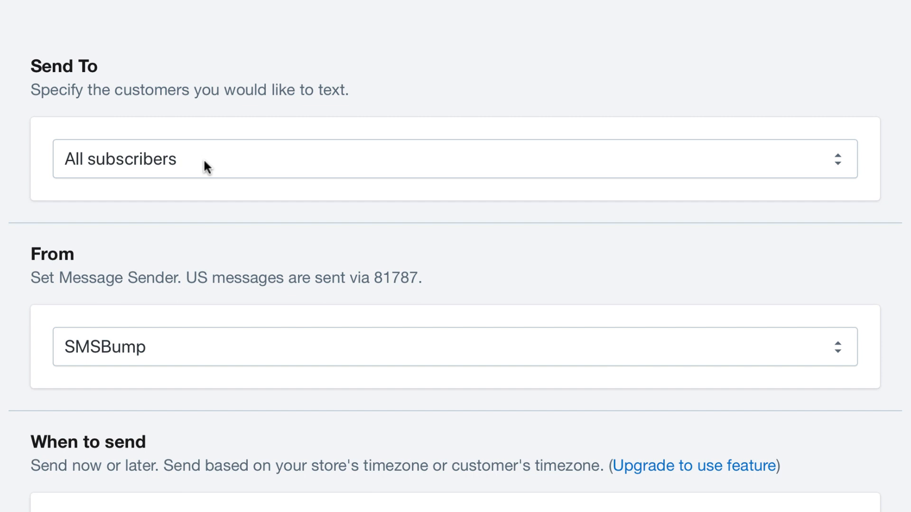
Step: Try adding another custom recipient filter, then set the recipients back to All subscribers
click(204, 165)
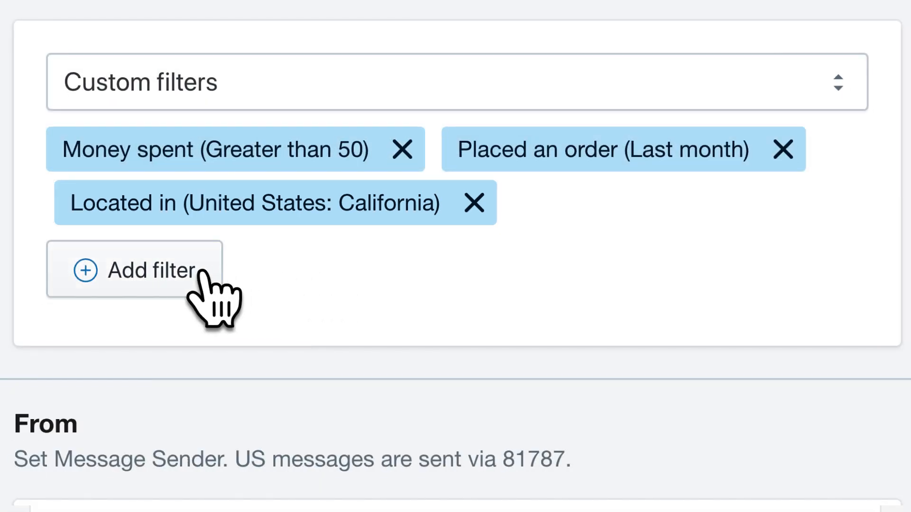
click(199, 277)
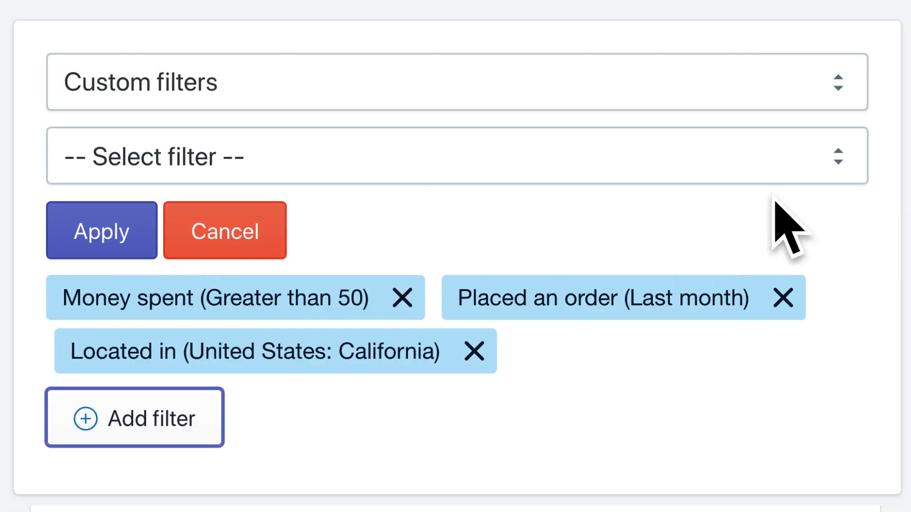
click(772, 162)
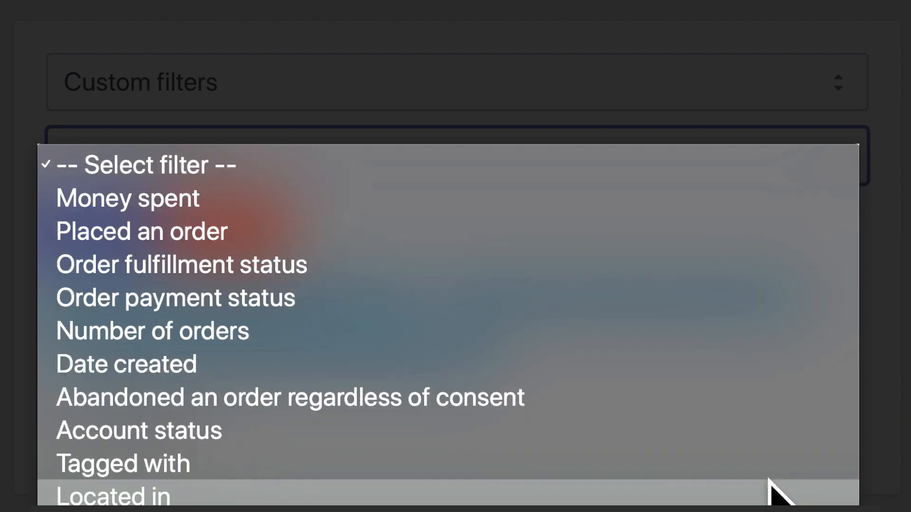
click(876, 459)
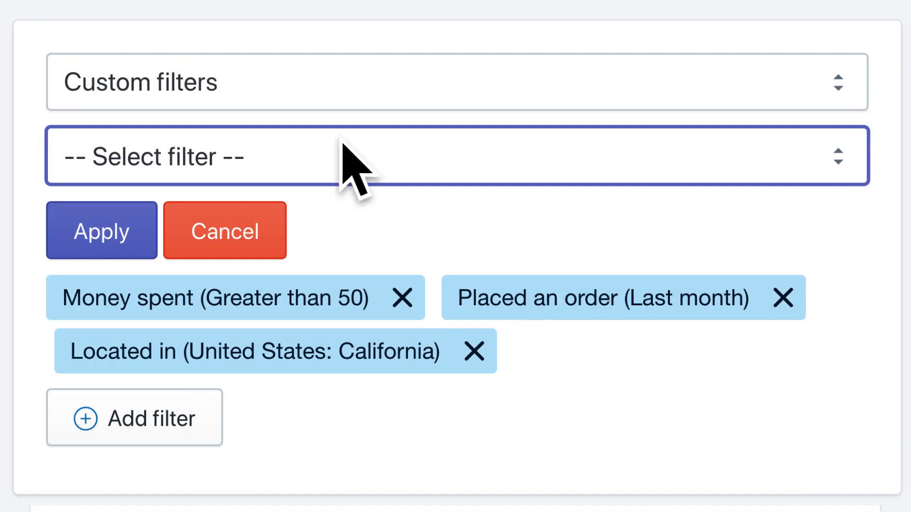
click(230, 85)
click(228, 24)
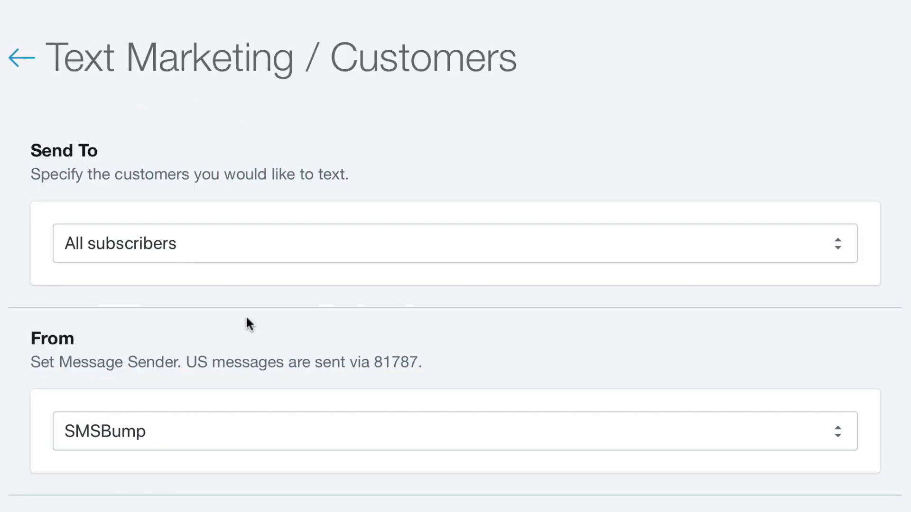
Step: Select SMSBump as the message sender
scroll(246, 324, down, 3)
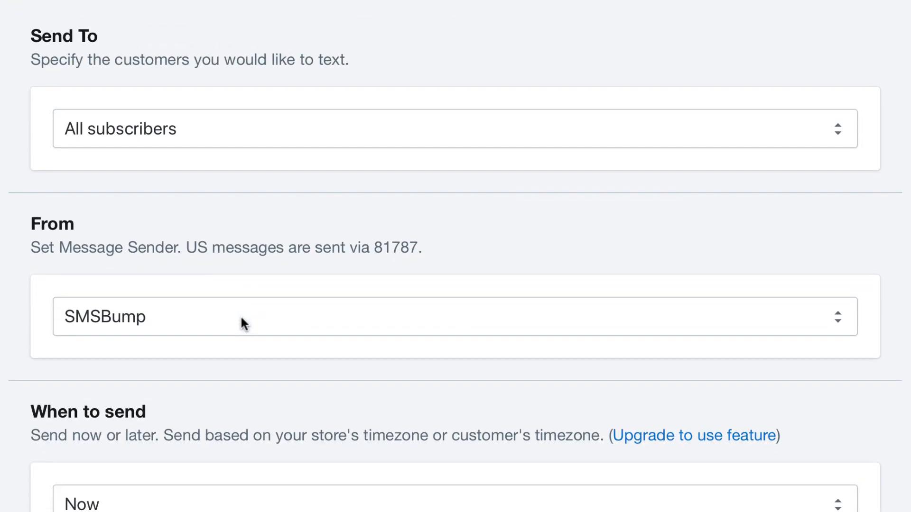
click(242, 322)
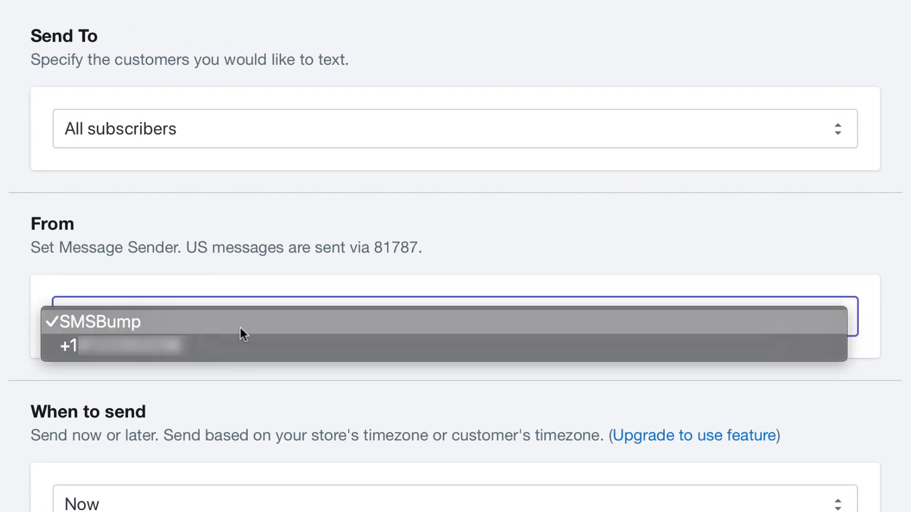
click(240, 327)
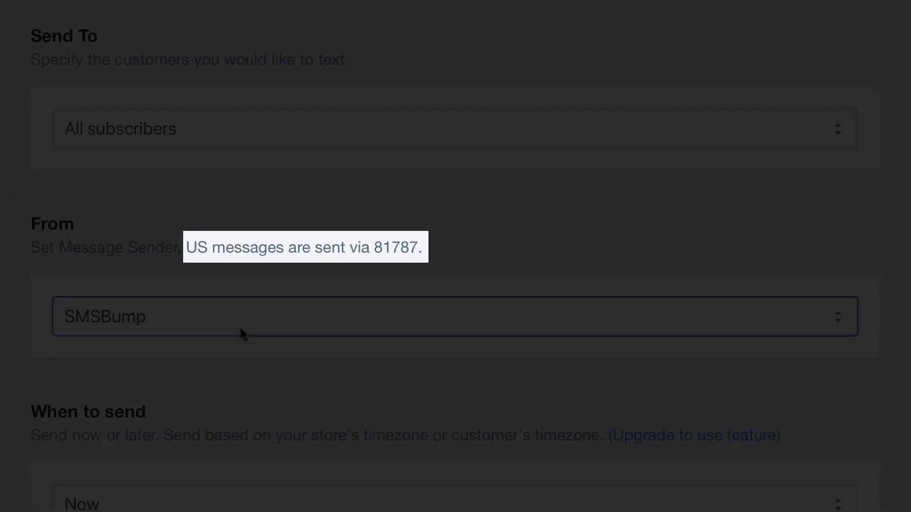
Step: Set the campaign's send time option to Later
scroll(241, 327, down, 4)
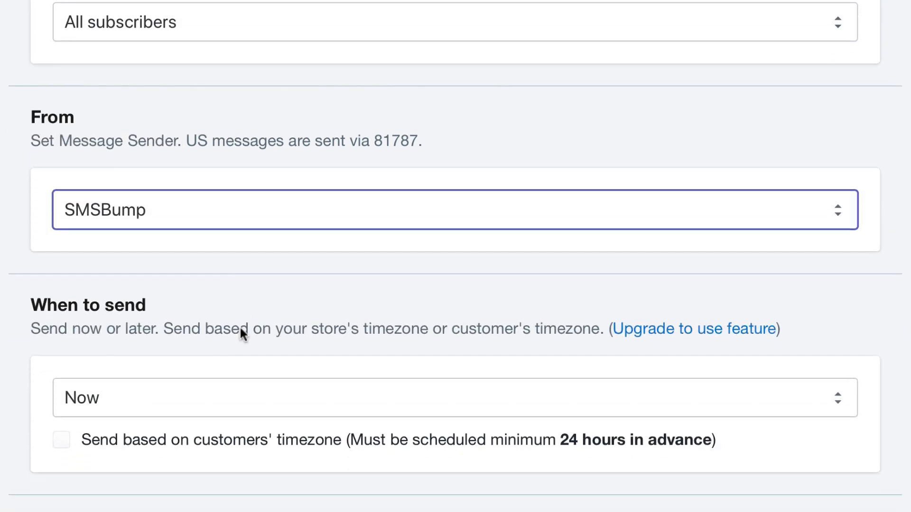
click(240, 327)
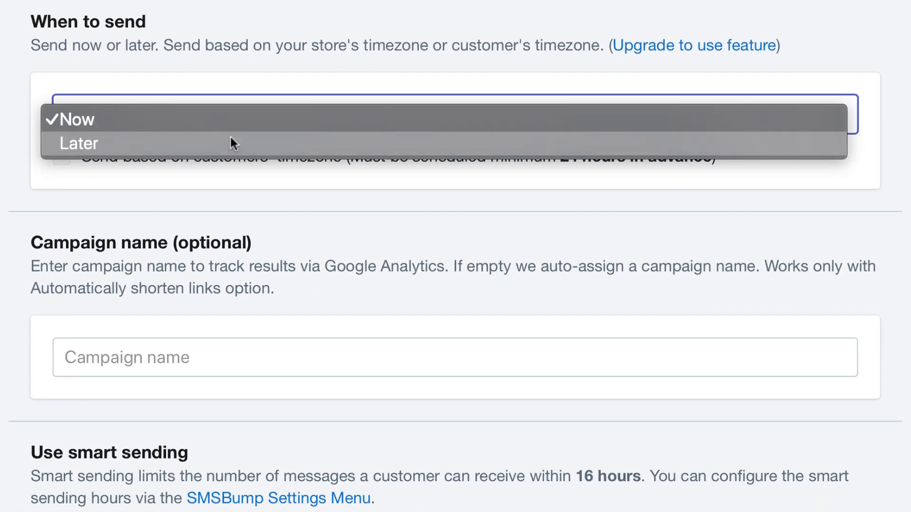
click(230, 139)
Step: Schedule the send date for November 29, 2019 at 3:32 PM
click(311, 179)
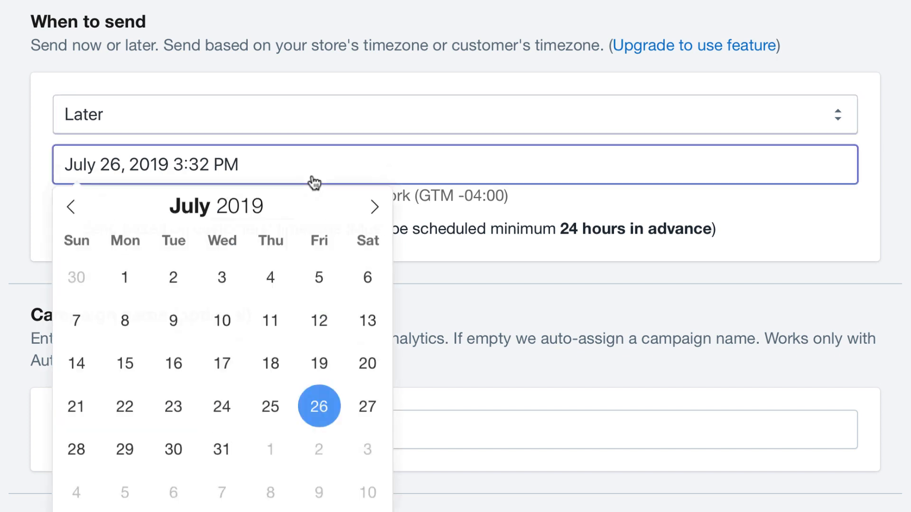
click(375, 209)
click(376, 209)
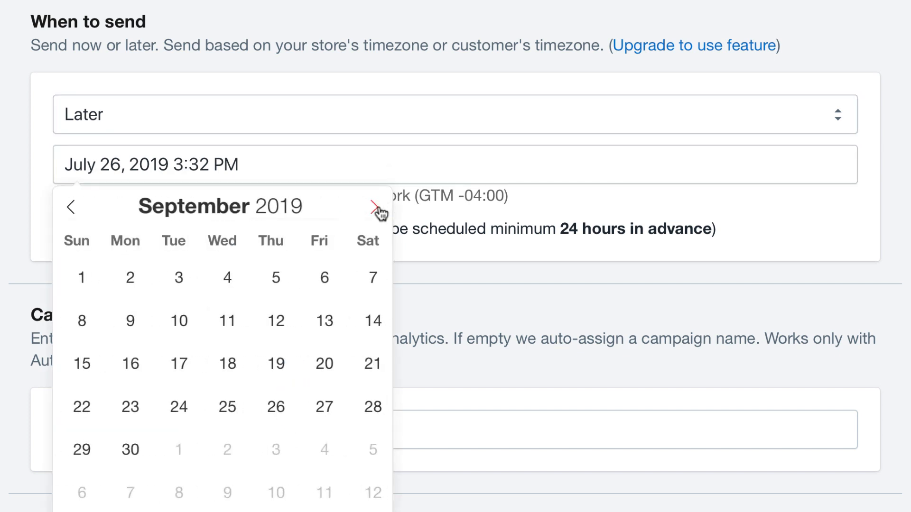
click(377, 210)
click(375, 208)
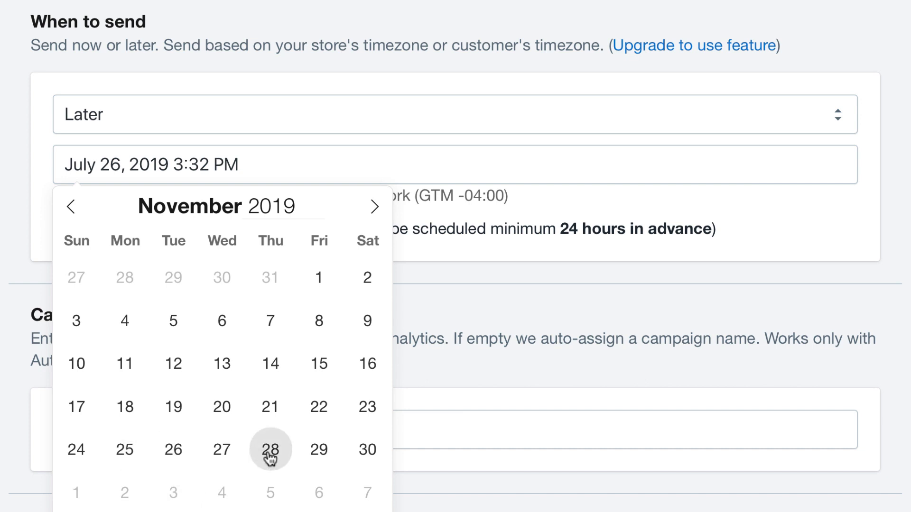
click(319, 456)
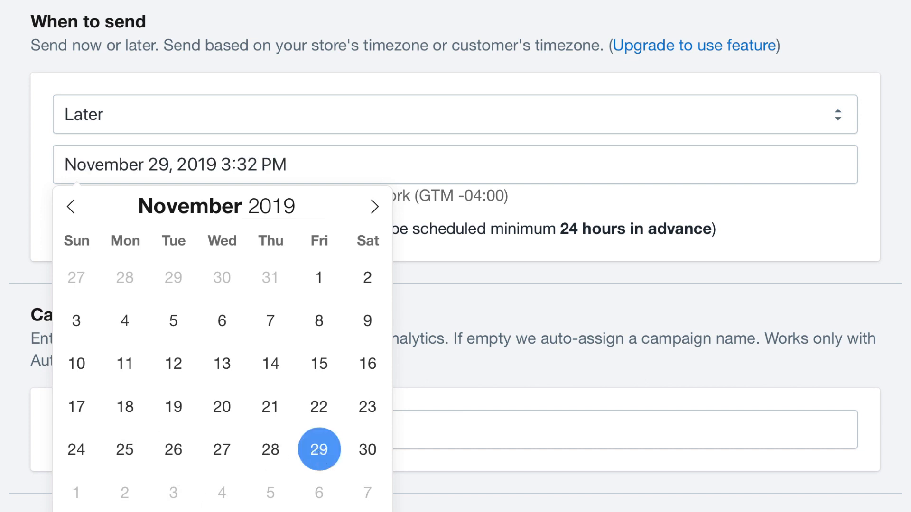
click(566, 510)
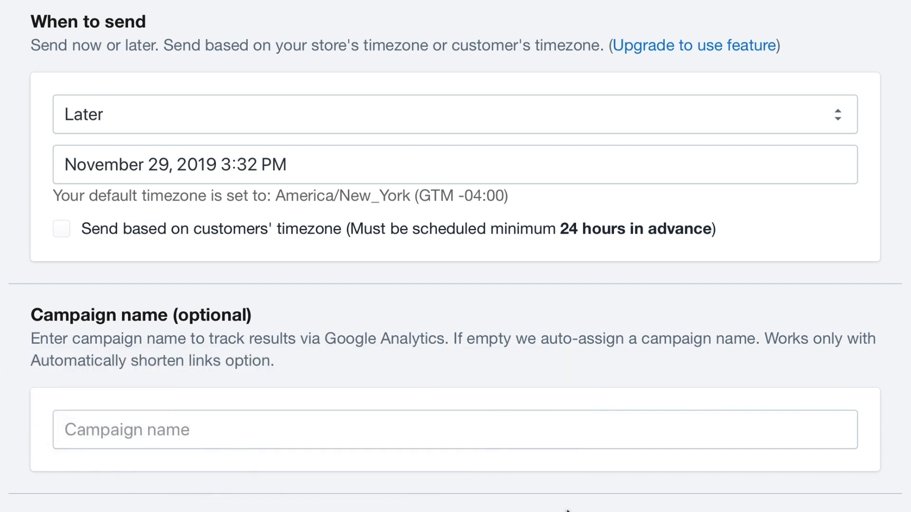
Step: Name the campaign Black Friday Extended Sale
click(549, 427)
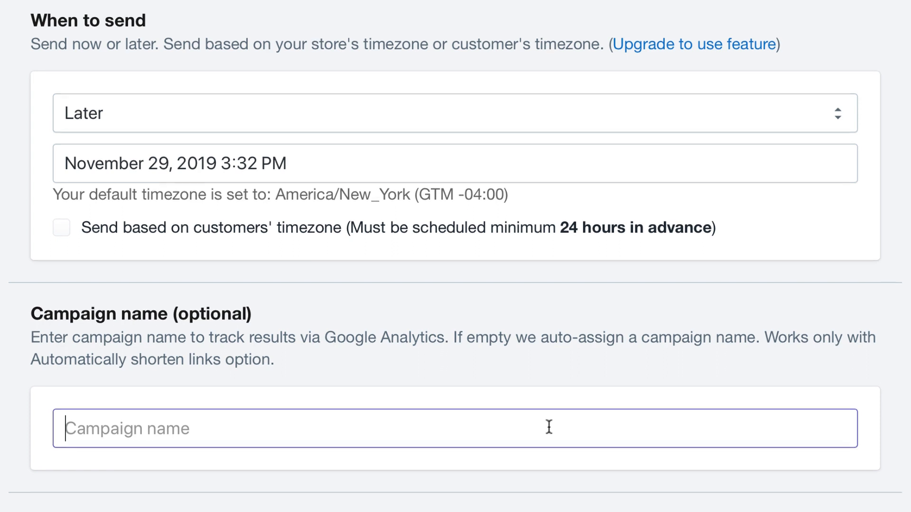
scroll(549, 427, down, 3)
text(Black Friday )
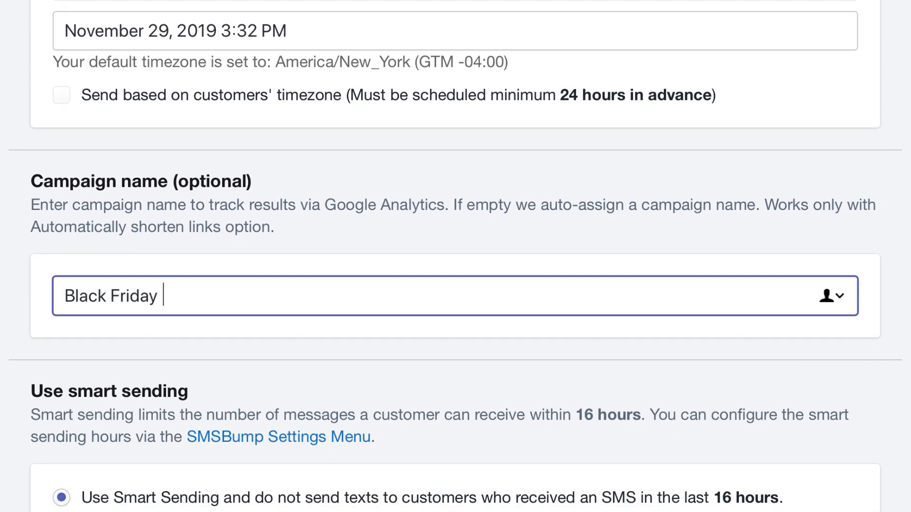
text(Extended Sale)
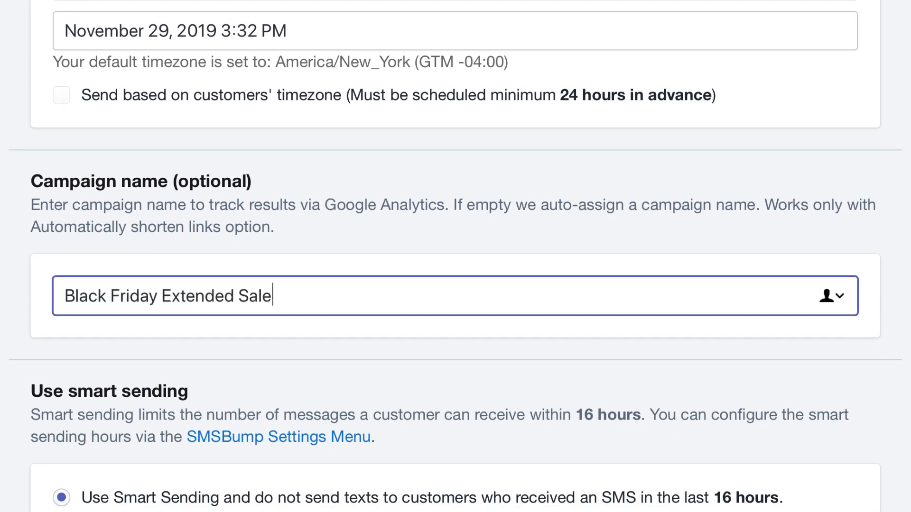
click(613, 351)
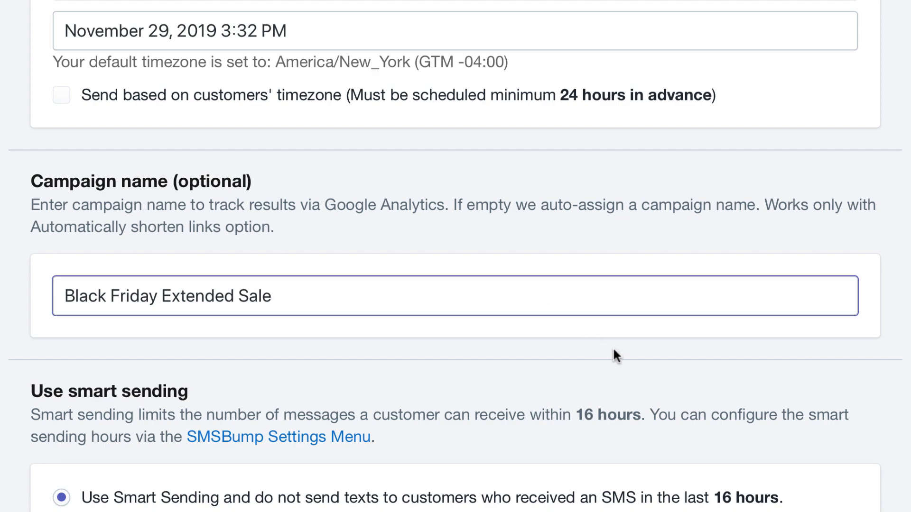
Step: Disable smart sending so the campaign goes to the selection regardless of last received text
scroll(613, 350, down, 5)
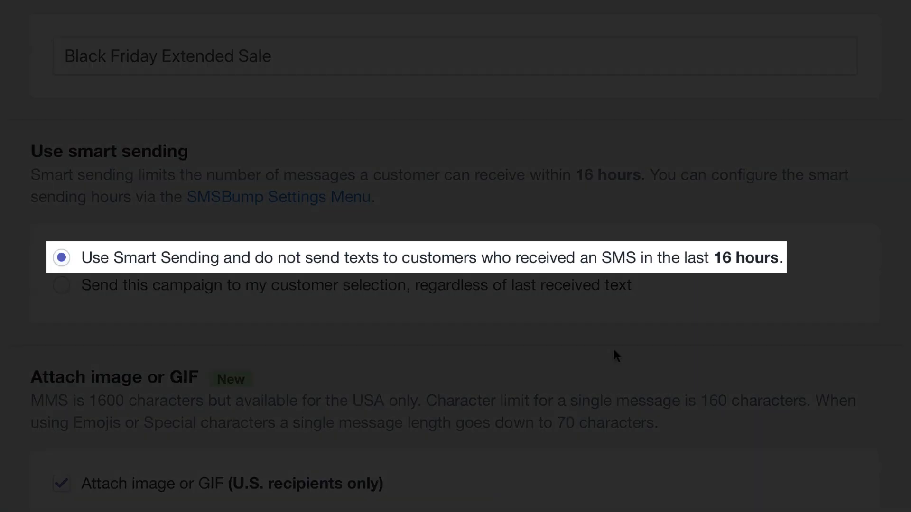
click(590, 286)
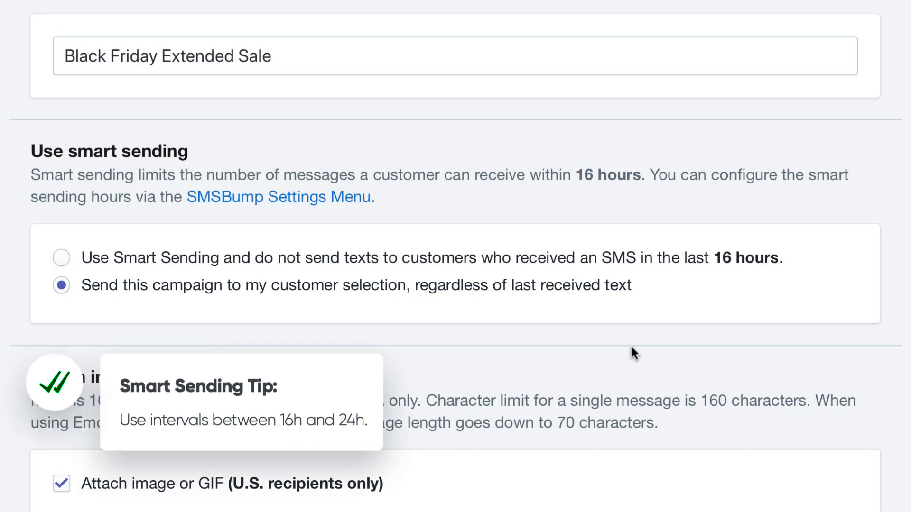
Step: Upload a Black Friday Extended image from the computer as the MMS attachment
scroll(631, 353, down, 8)
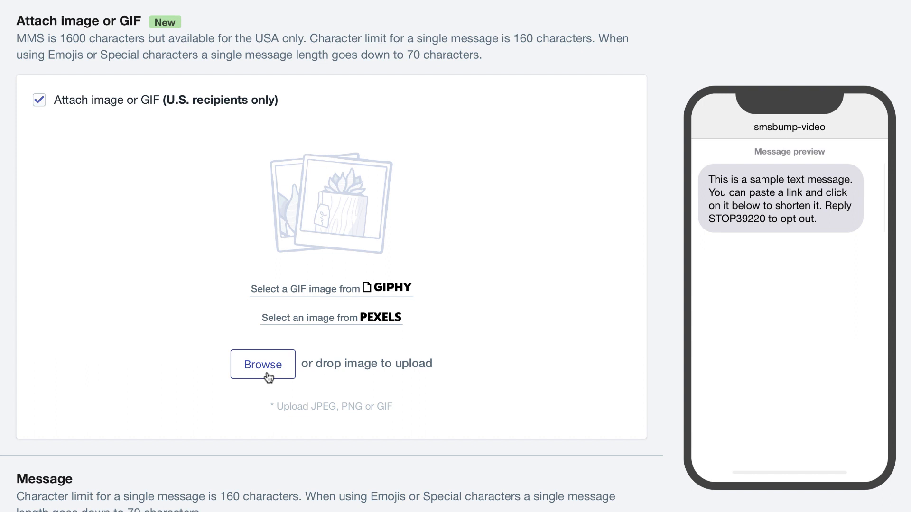
click(267, 375)
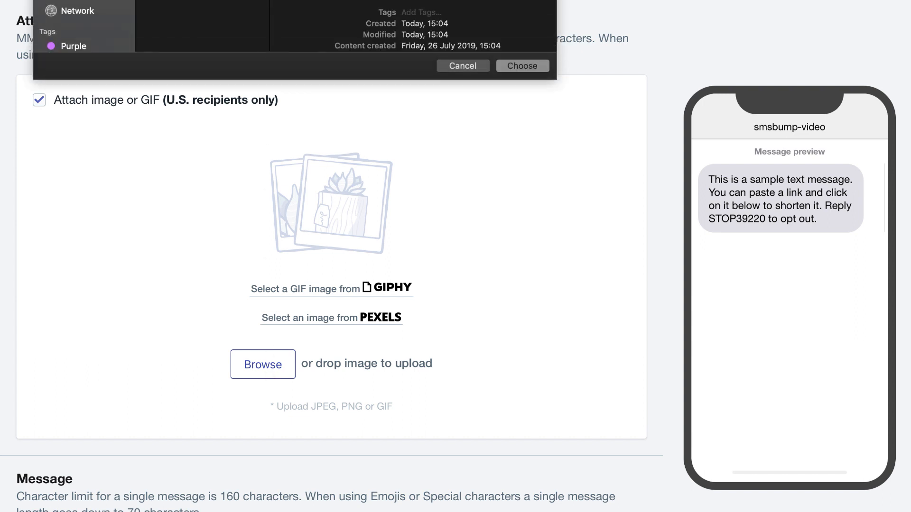
click(535, 67)
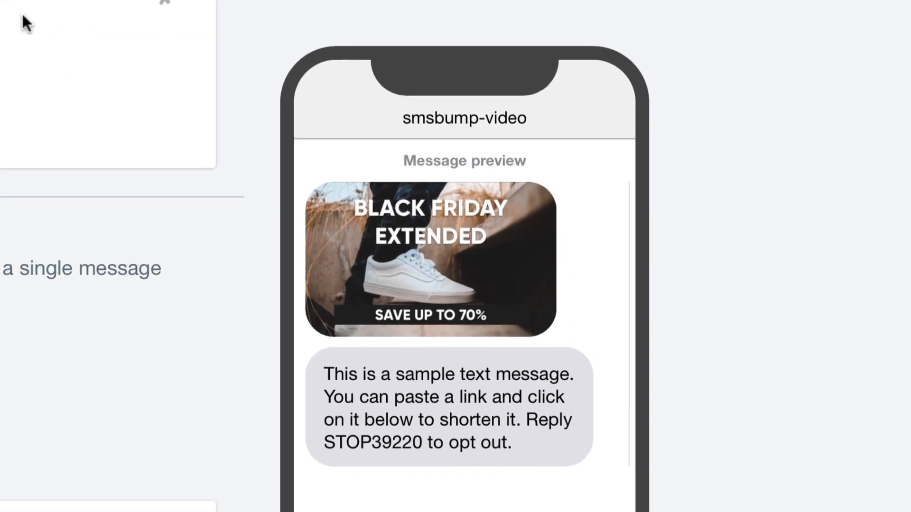
Step: Begin the message with "SMSBump Video: Hey" followed by the {FirstName} short-code
scroll(23, 16, down, 3)
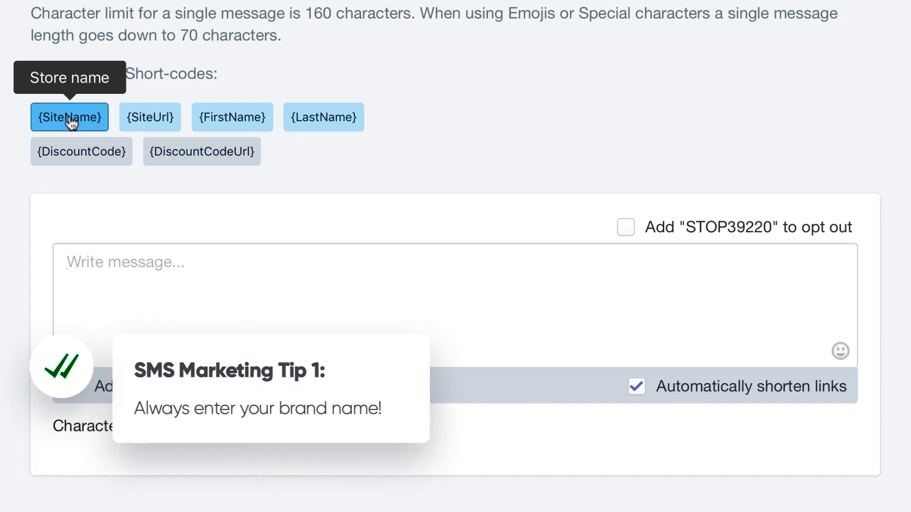
text(SMSBump Video: )
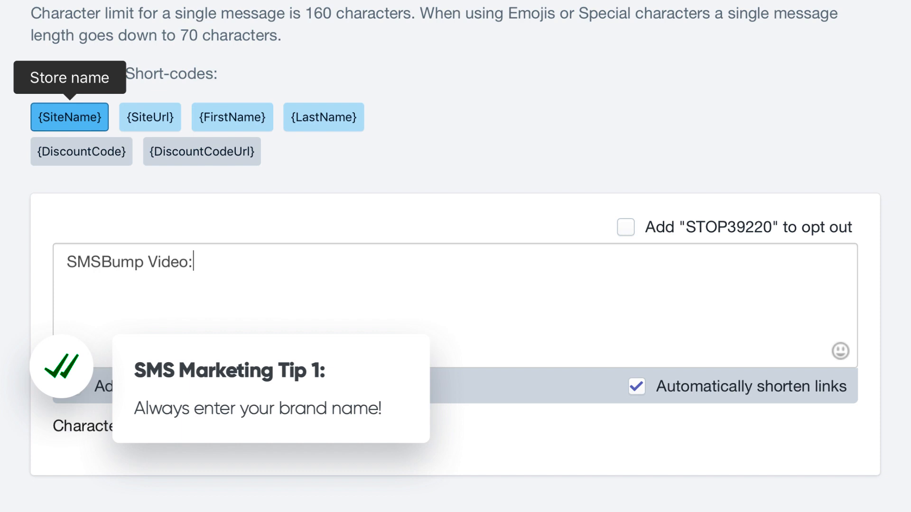
text(Hey)
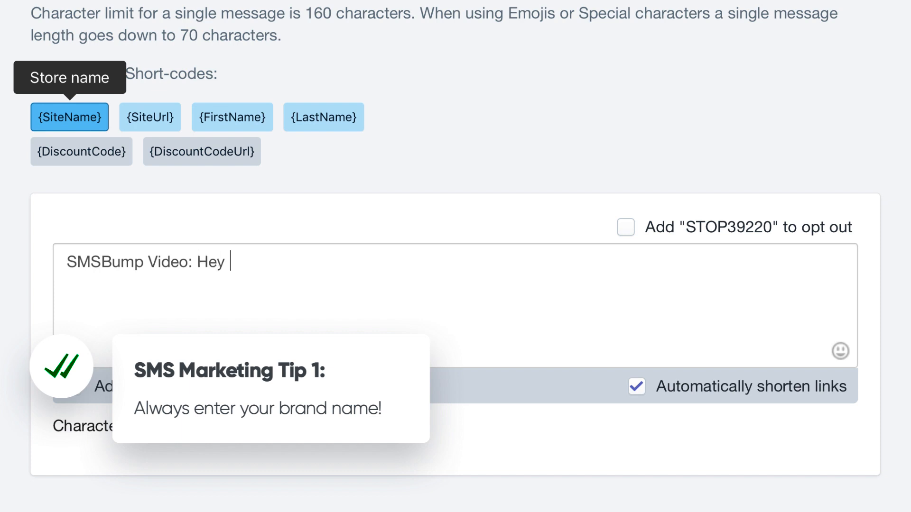
click(237, 124)
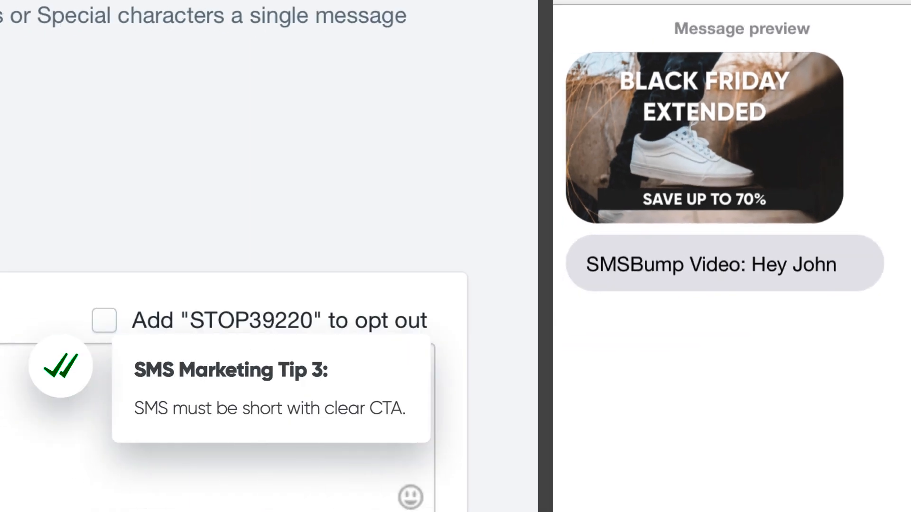
Step: Continue the message with ", Black Friday is extended! Save up to 70% on shoes, hoodies, gear, and accessories!"
text(, Black Friday is )
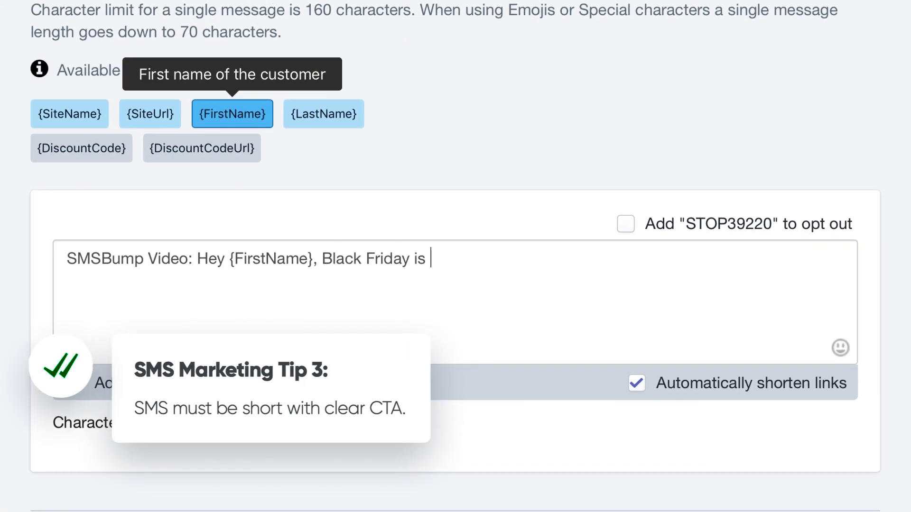
text(extended! Save up to 70%)
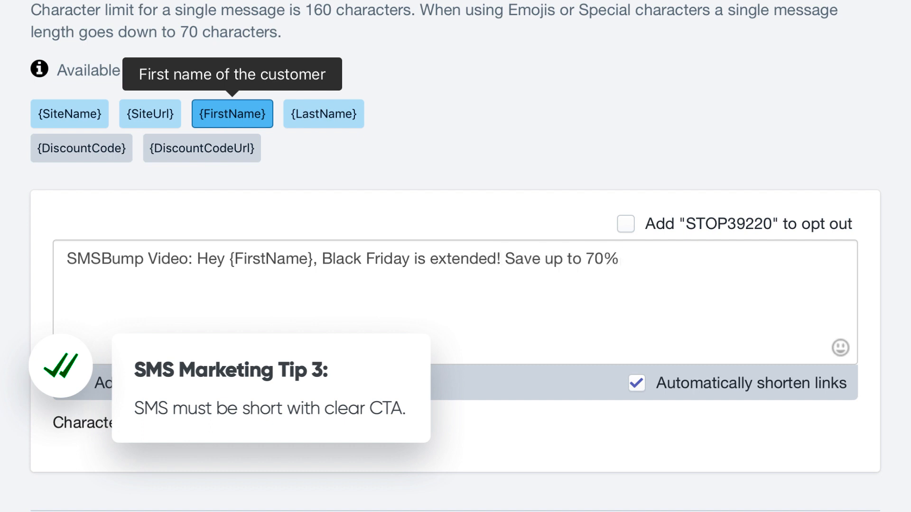
text( on shoes, hoodies, gear, and accessories!)
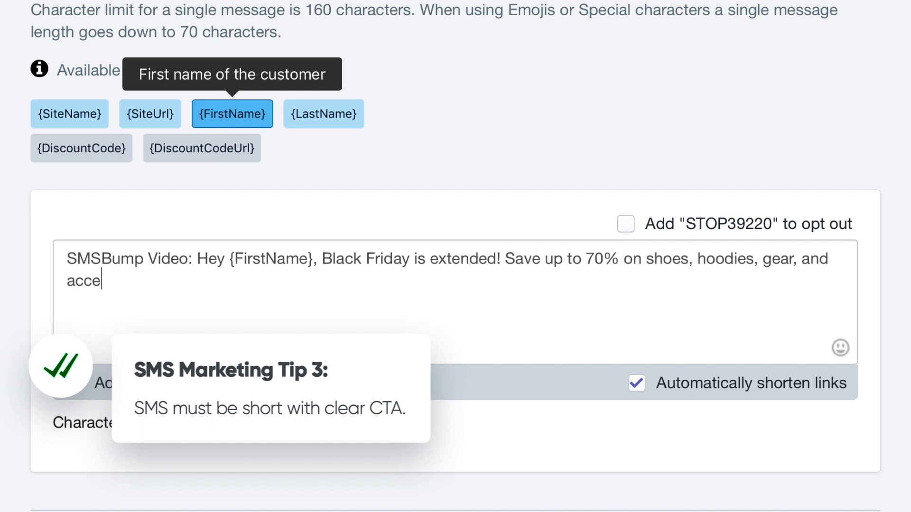
Step: Add a blank line and the text "Get bonus FREE SHIPPING here:" to the message
key(Return)
key(Return)
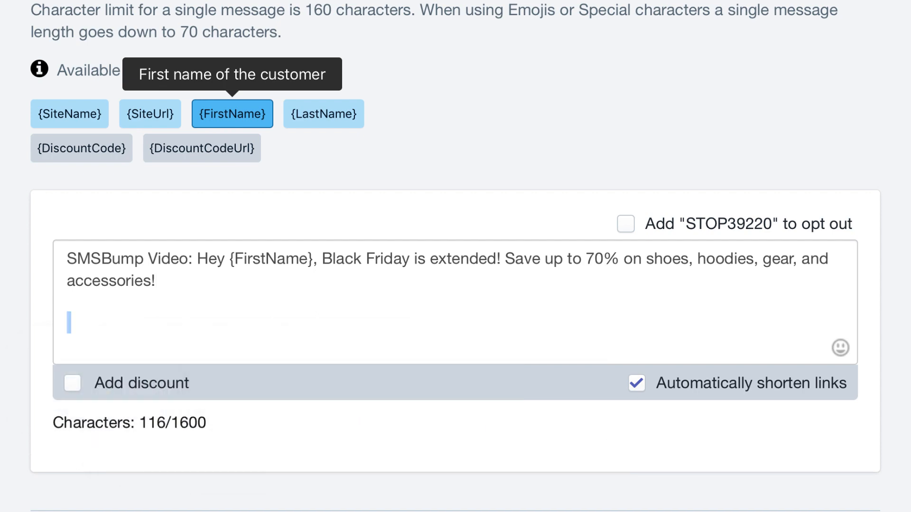
text(Get bonus FREE SHIPPING here:)
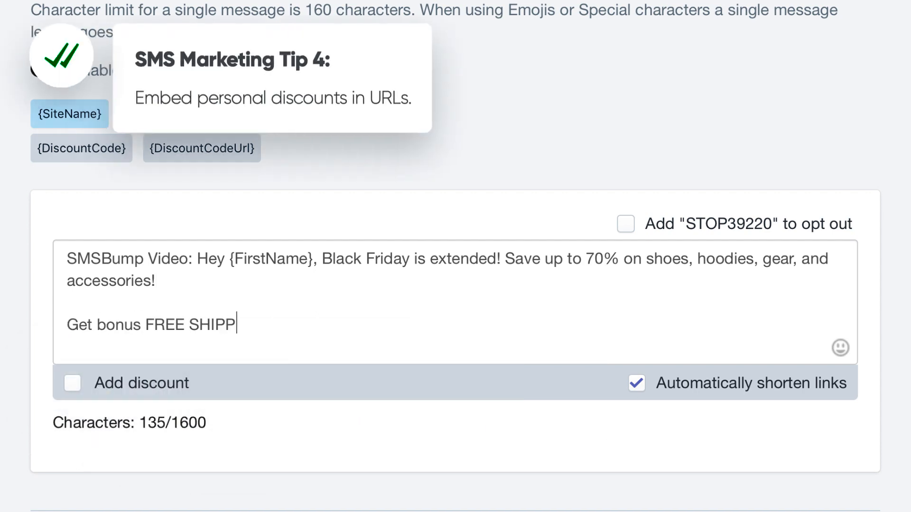
Step: Add a unique Free Shipping discount for All Countries, embedded in a link, to the message
click(75, 383)
click(279, 171)
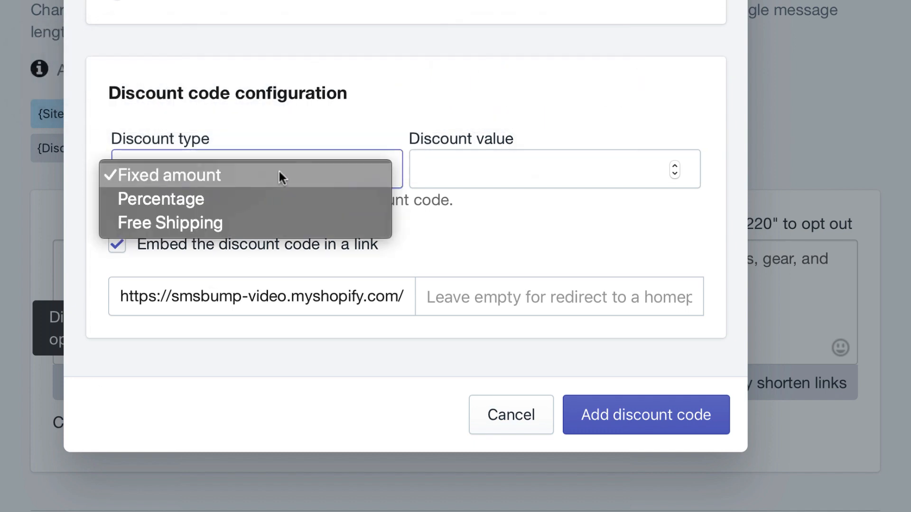
click(271, 221)
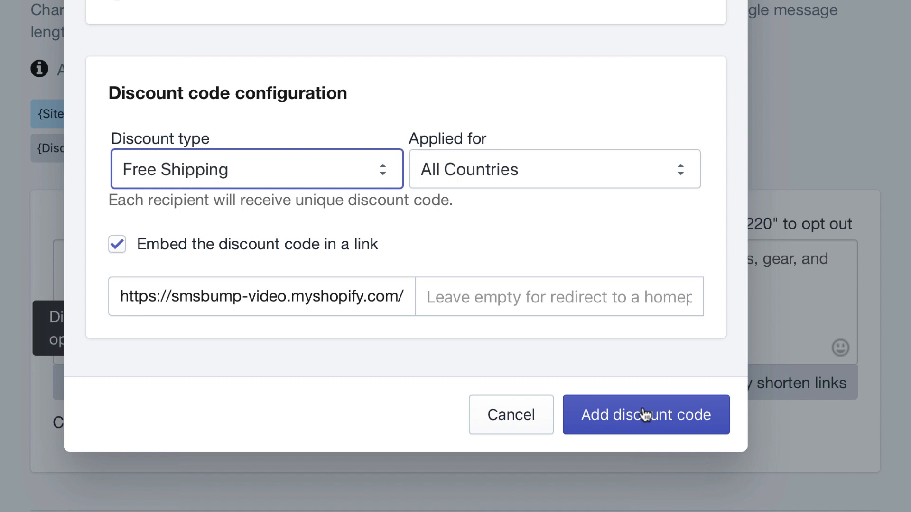
click(643, 412)
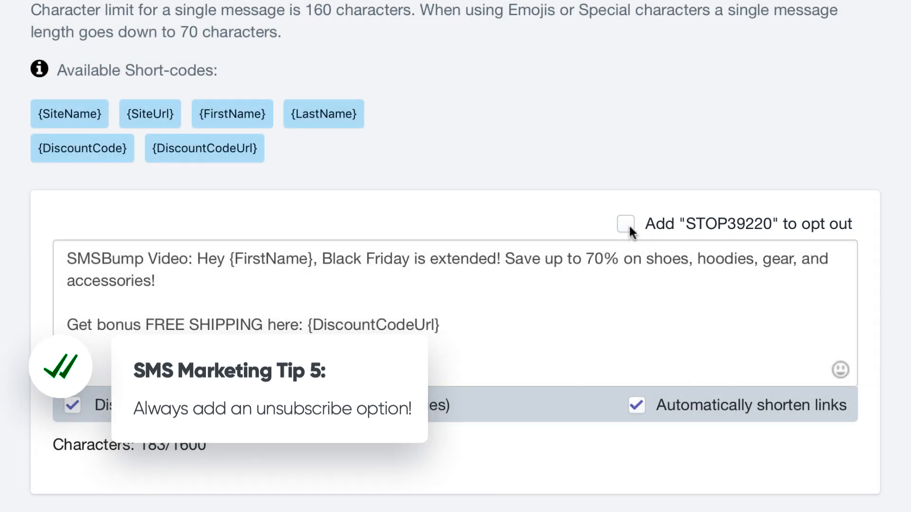
Step: Add the STOP39220 opt-out text and move it to its own line after a blank line
click(626, 224)
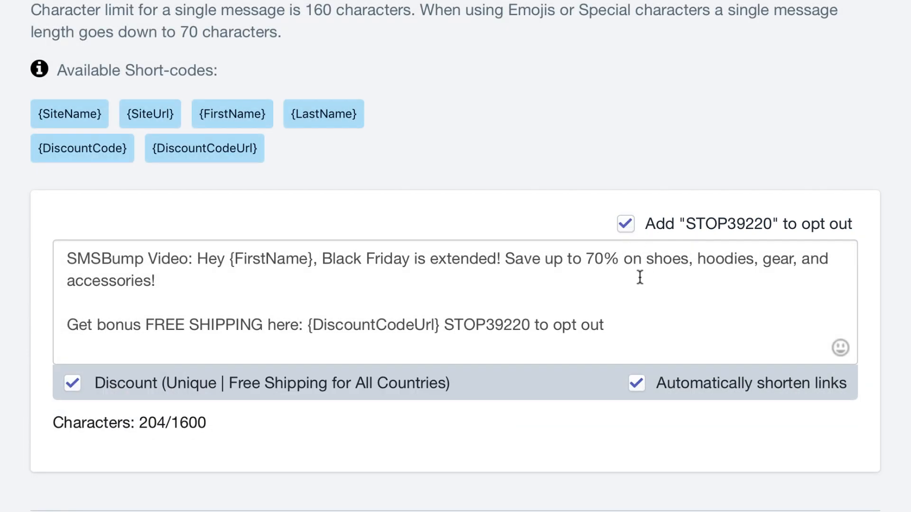
click(445, 325)
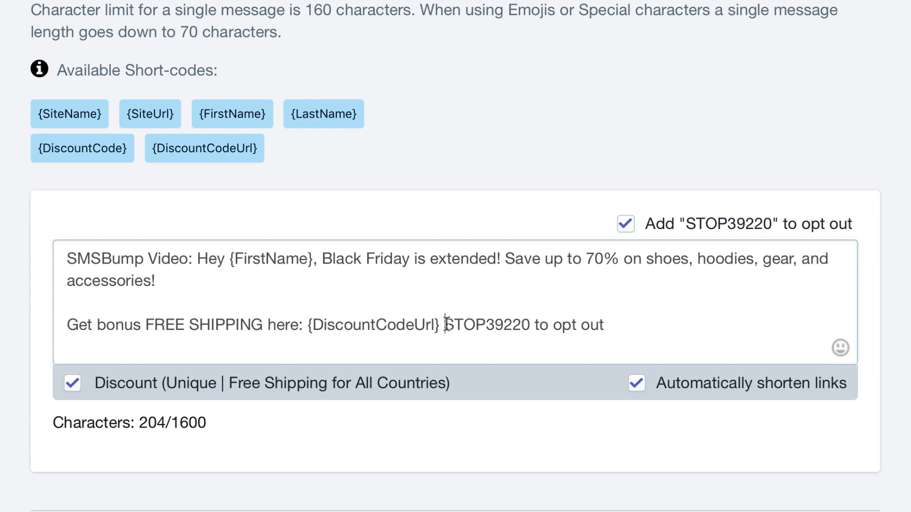
drag(445, 325, 440, 325)
key(Return)
key(Return)
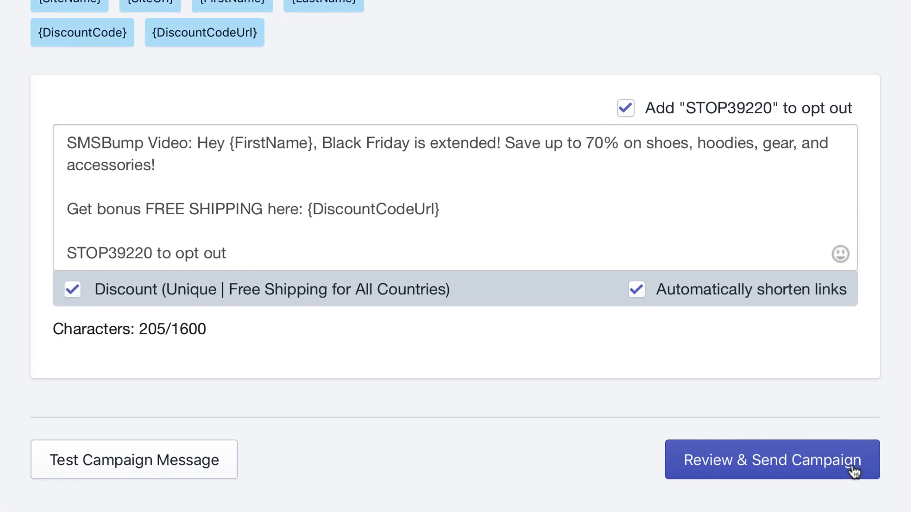
Step: Review the campaign summary and send the campaign now, acknowledging the confirmation
click(852, 468)
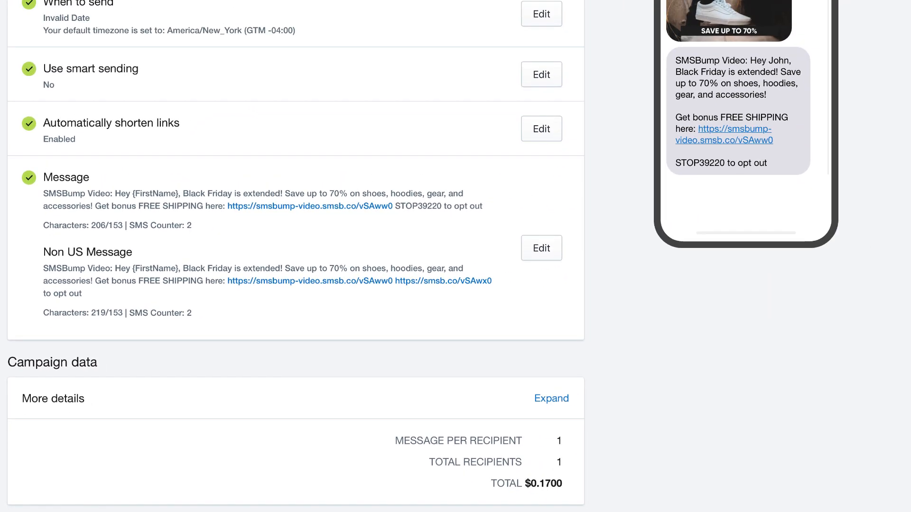
scroll(455, 256, down, 2)
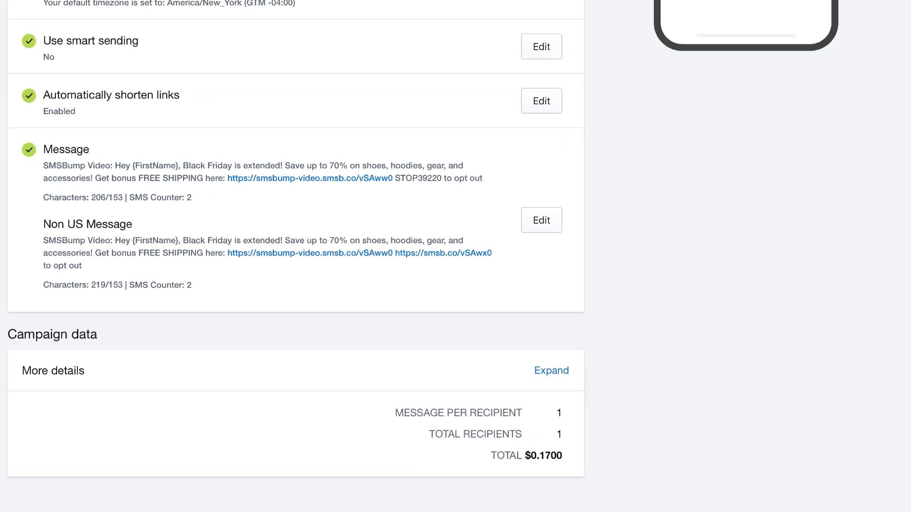
scroll(455, 256, down, 2)
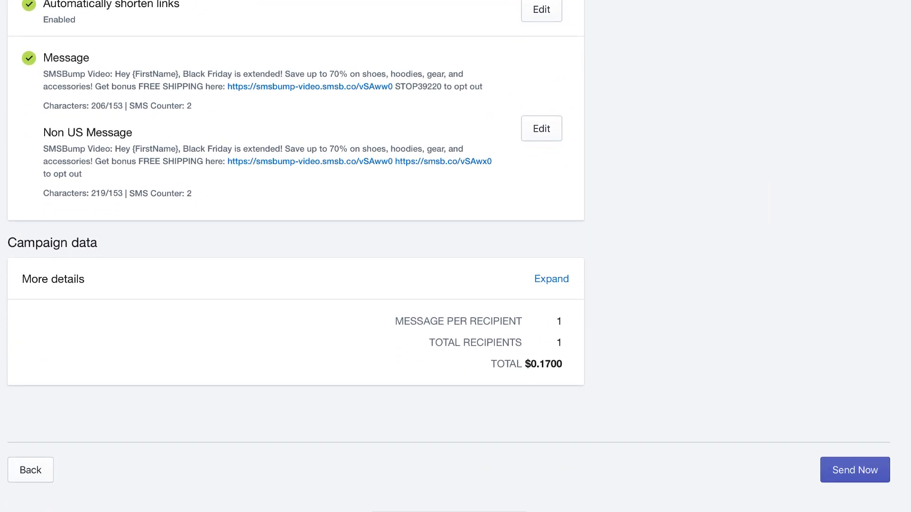
click(831, 477)
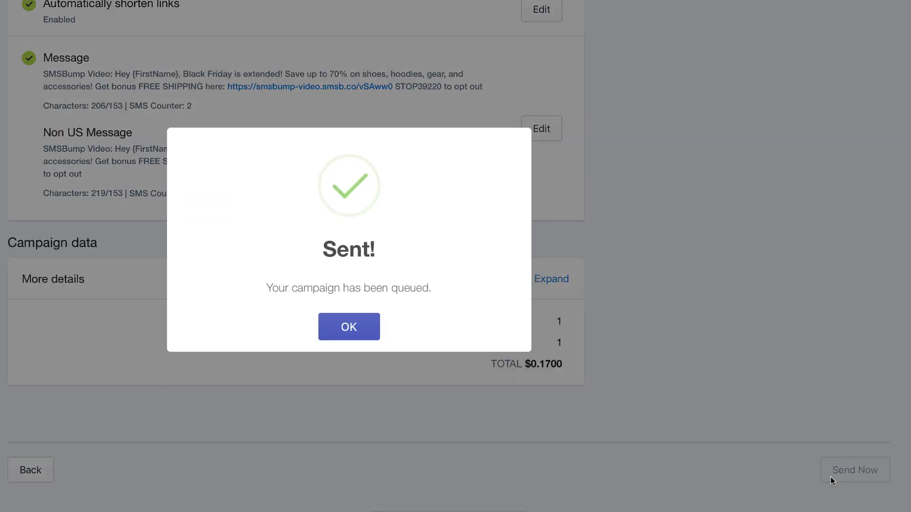
click(340, 327)
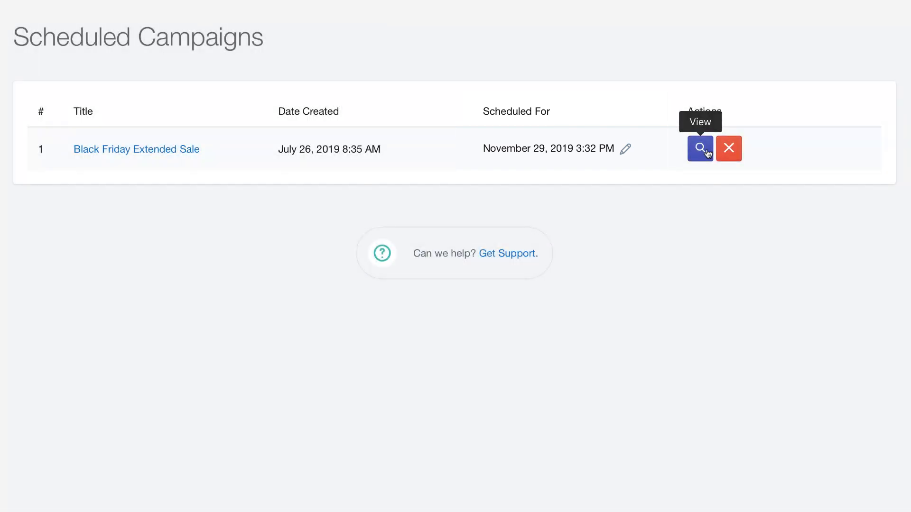
Step: Open the scheduled Black Friday Extended Sale campaign to view its details
click(700, 149)
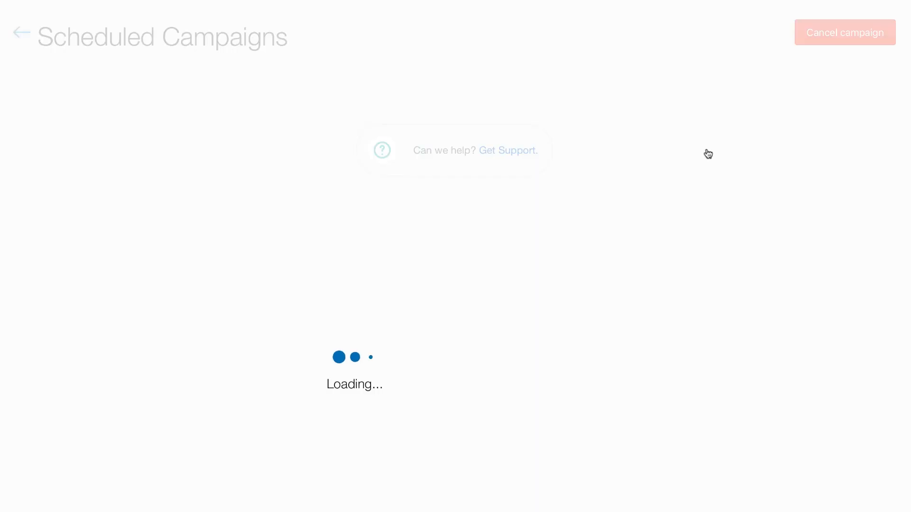